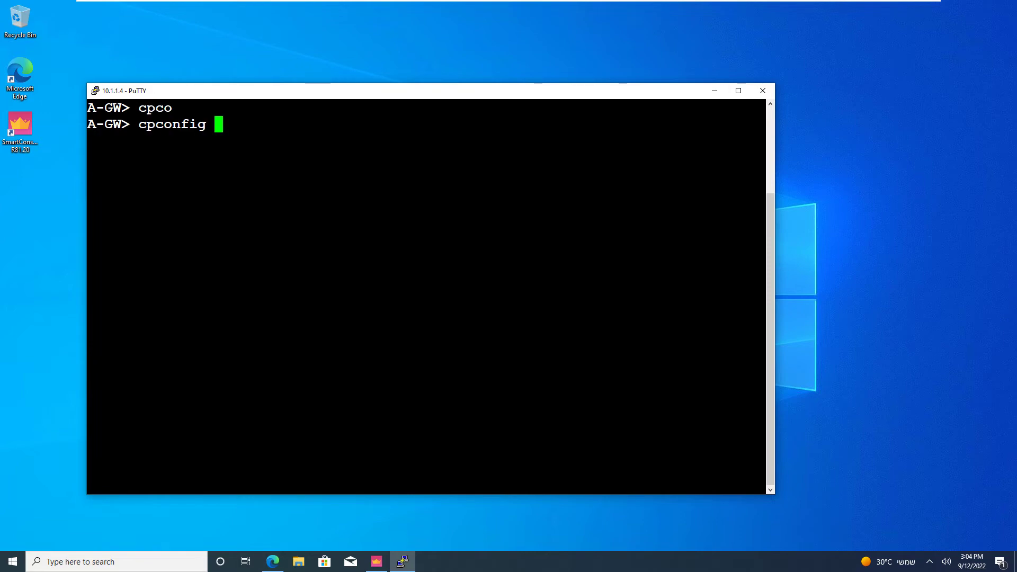
# - Run cpconfig on A-GW to bring up the configuration options menu
pyautogui.press('Return')
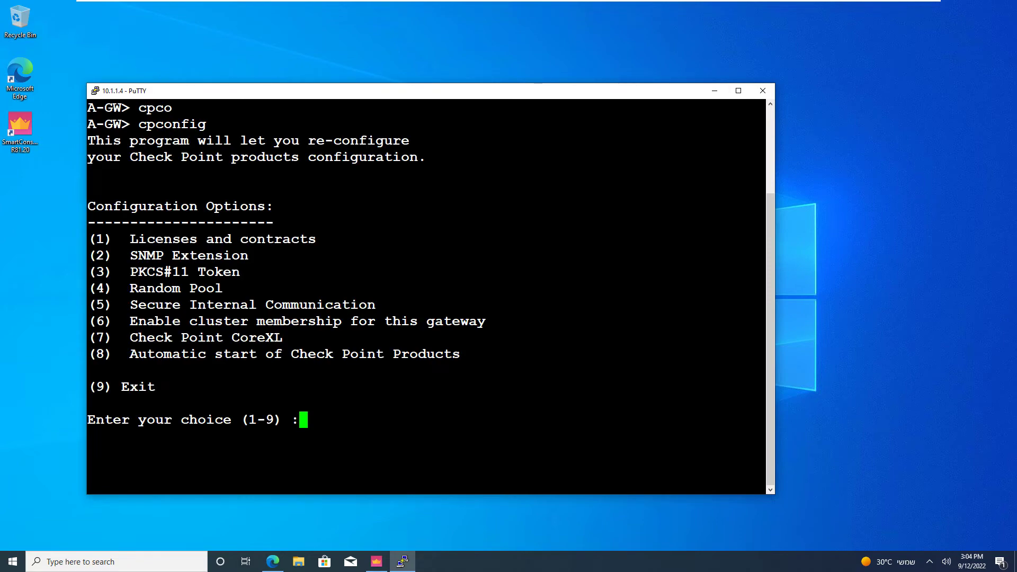
# - Choose option 5, confirm twice, and enter and retype a new SIC activation key
pyautogui.write('5')
pyautogui.press('Return')
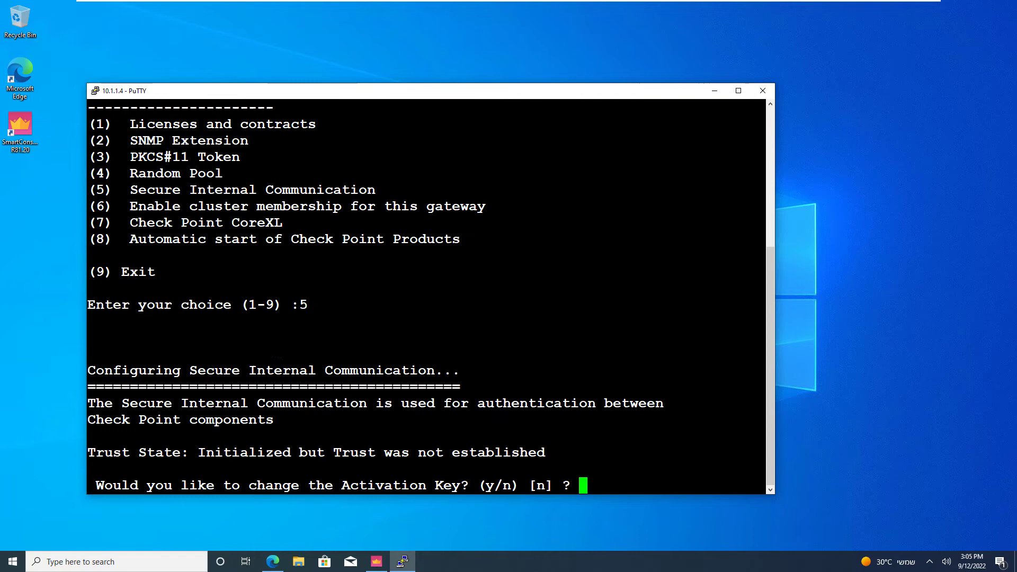
pyautogui.write('y')
pyautogui.press('Return')
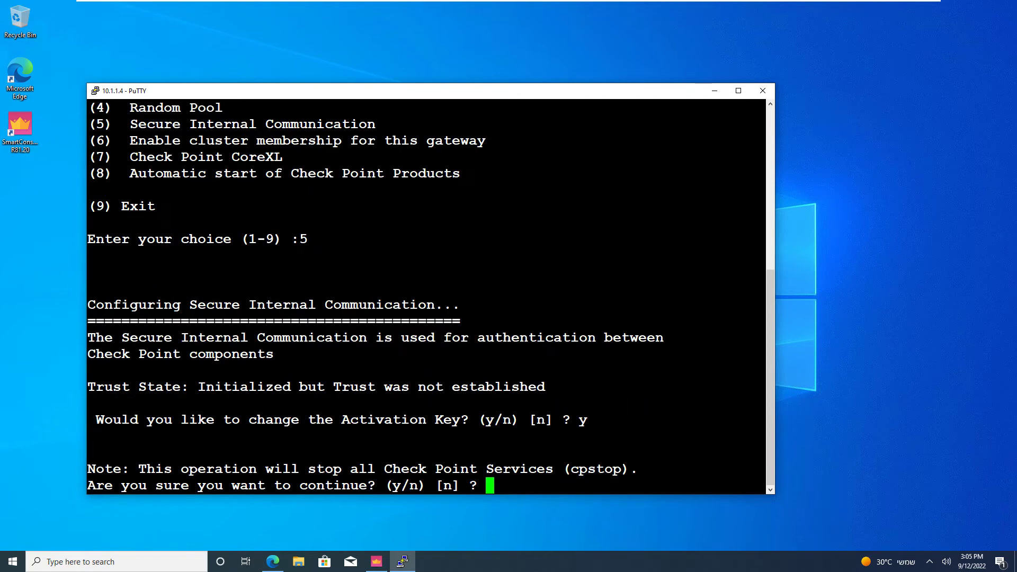
pyautogui.write('y')
pyautogui.press('Return')
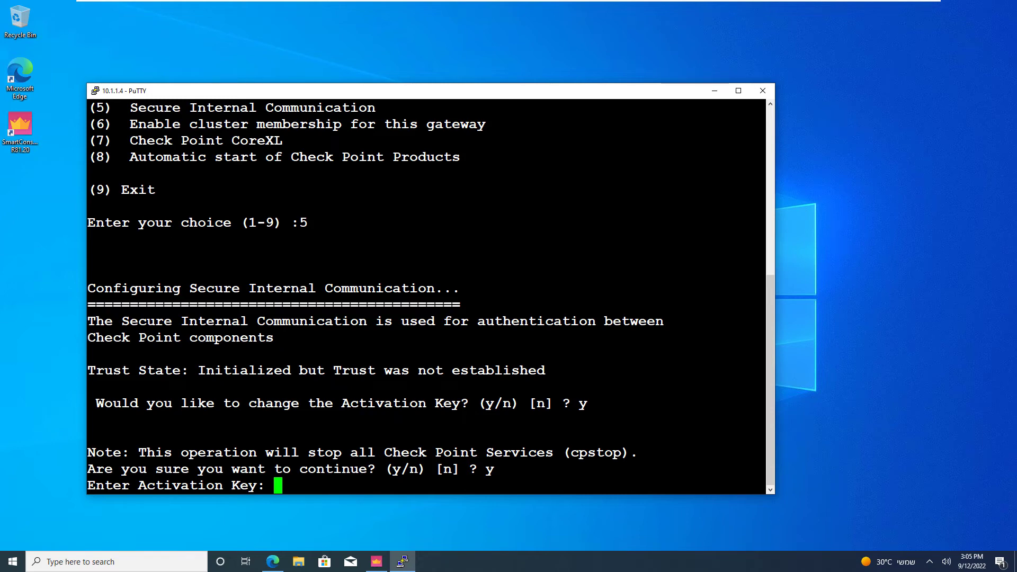
pyautogui.press('Return')
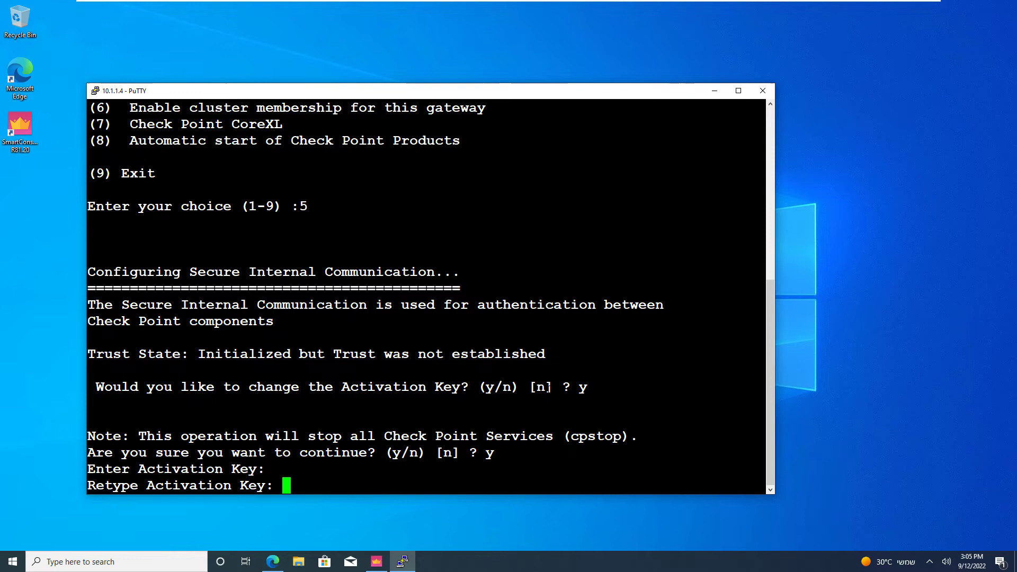
pyautogui.press('Return')
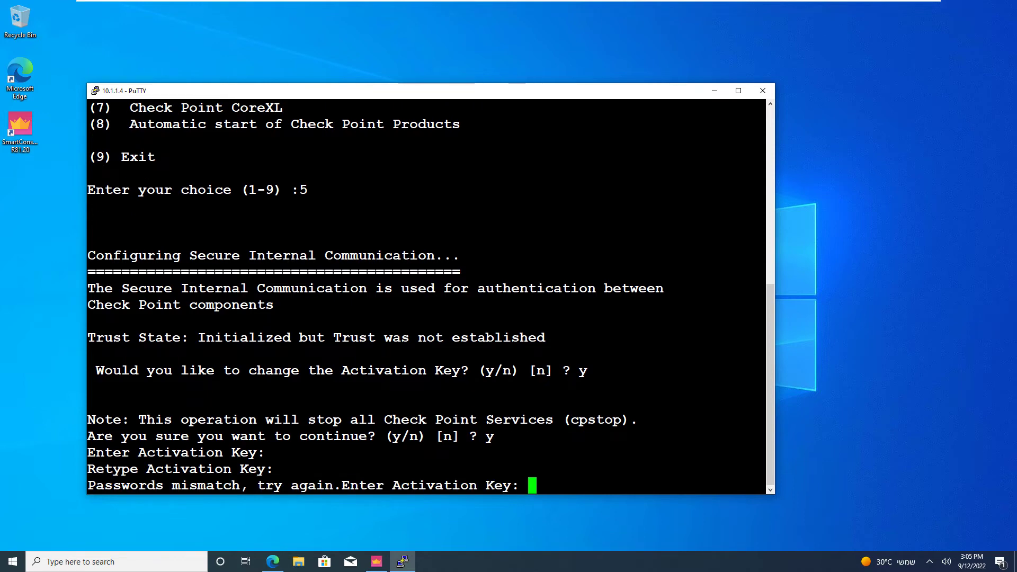
pyautogui.press('Return')
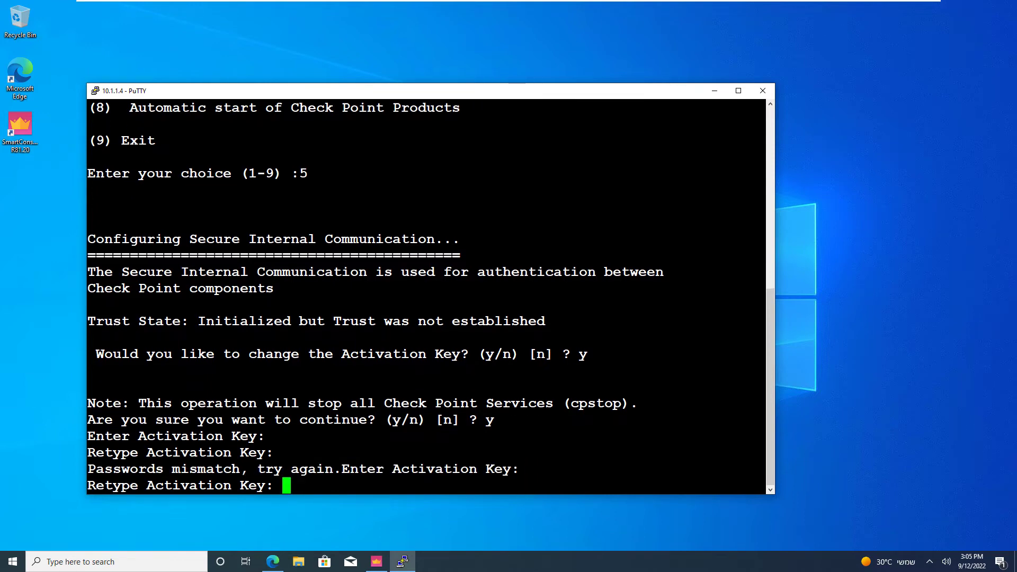
pyautogui.press('Return')
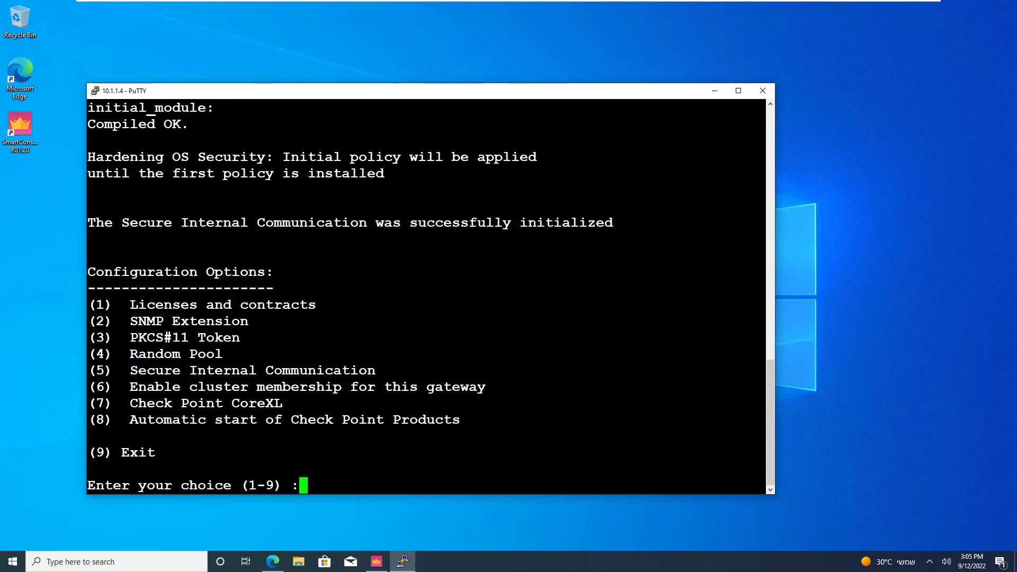
# - Choose option 9 to exit cpconfig and let the Check Point services restart
pyautogui.write('9')
pyautogui.press('Return')
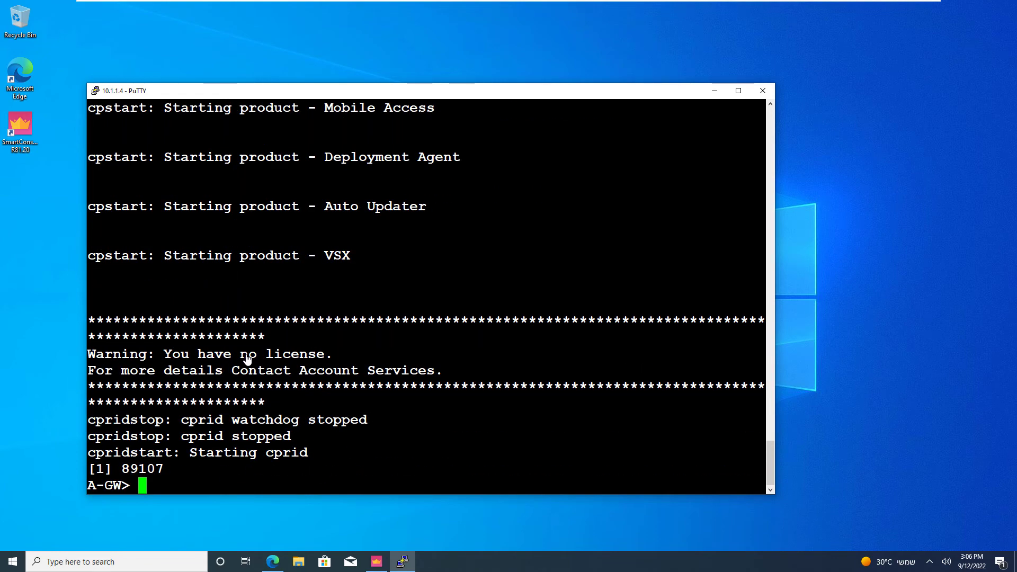
# - Create a Classic Mode gateway named A-GW with IPv4 address 10.1.1.4
pyautogui.click(376, 561)
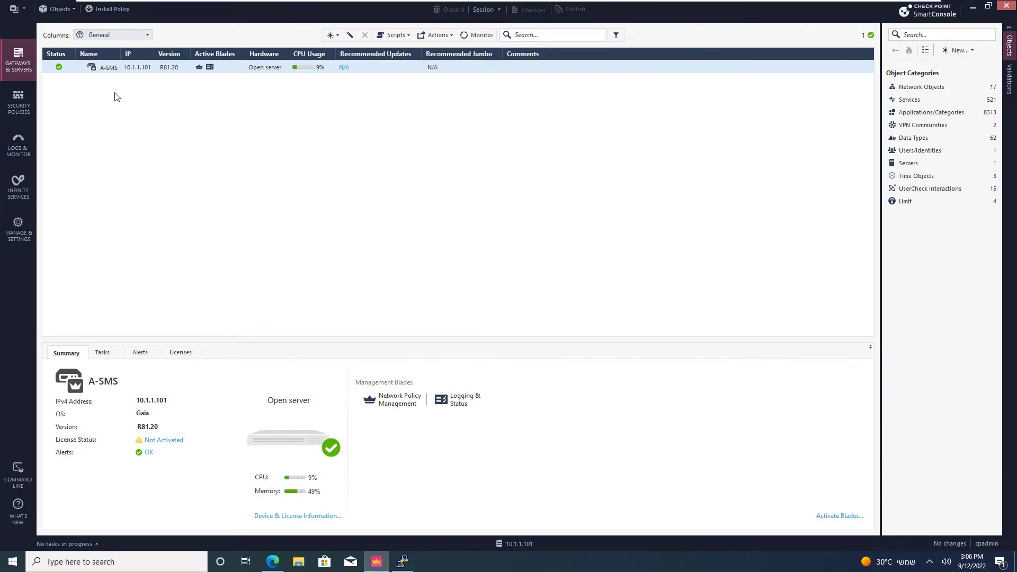
pyautogui.click(333, 36)
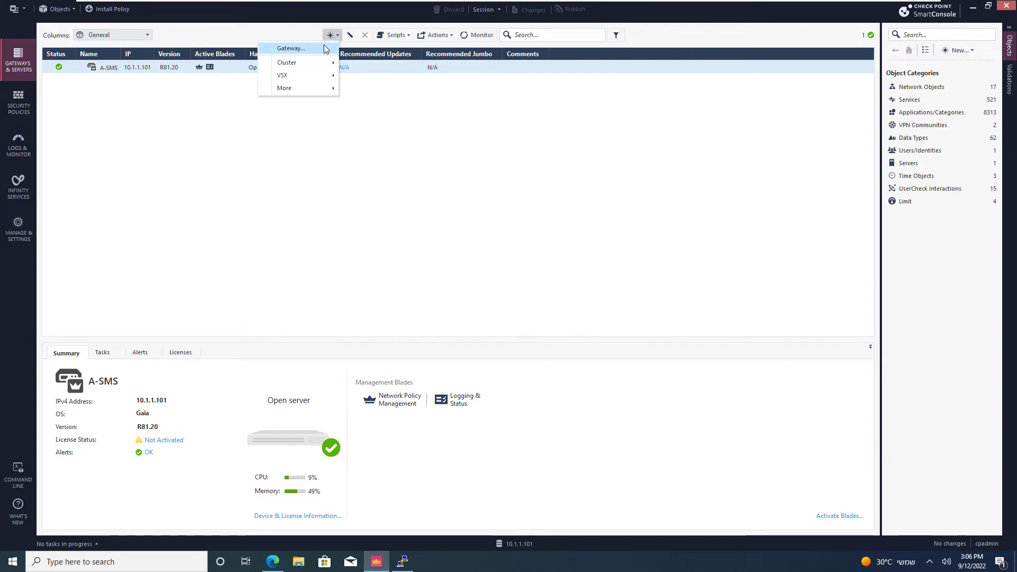
pyautogui.click(324, 48)
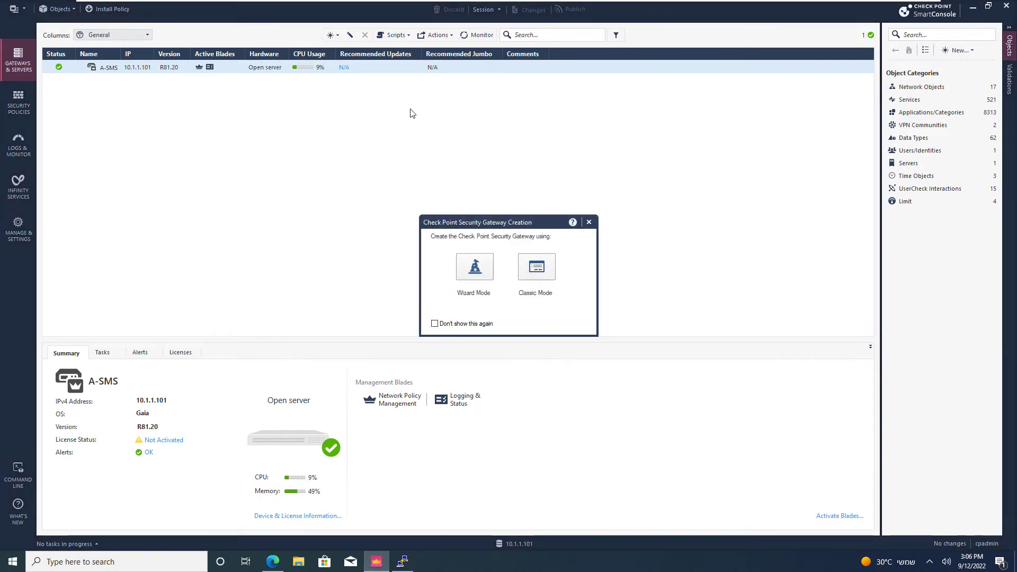
pyautogui.click(546, 272)
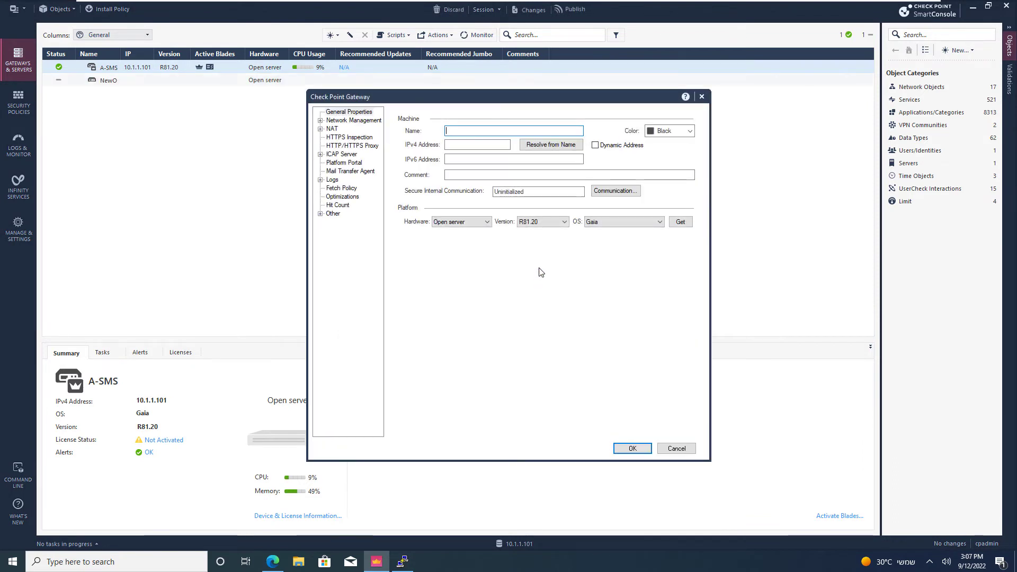
pyautogui.write('A-GW')
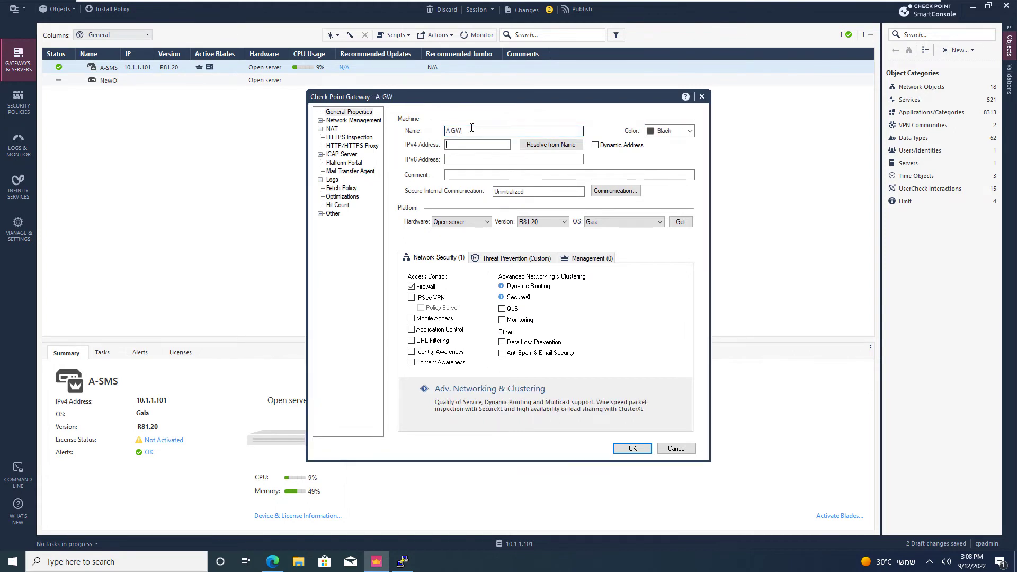
pyautogui.press('Tab')
pyautogui.write('10.1.1.4')
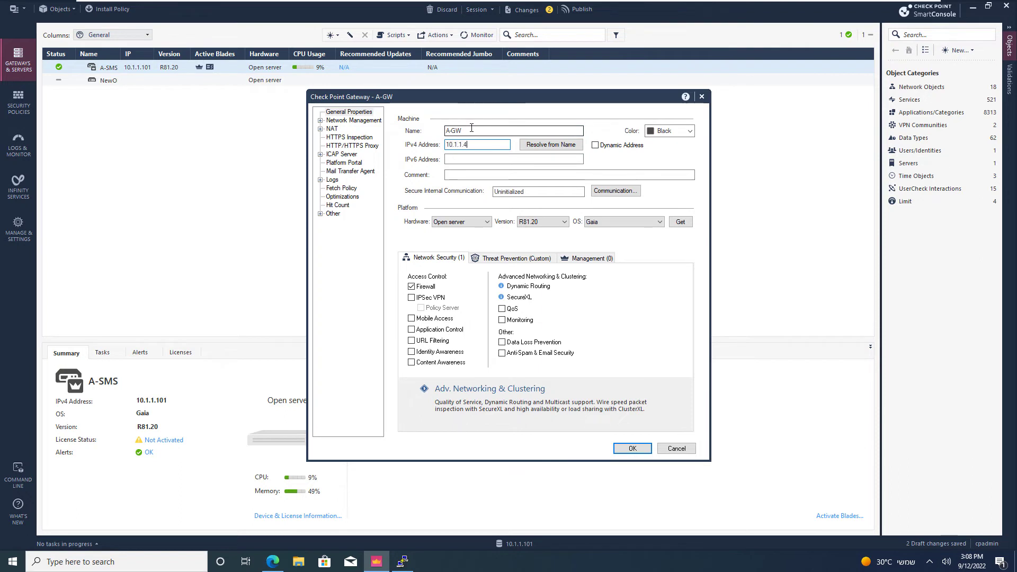
# - Initialize SIC with A-GW using the one-time password until Trust established appears
pyautogui.click(596, 192)
pyautogui.click(513, 221)
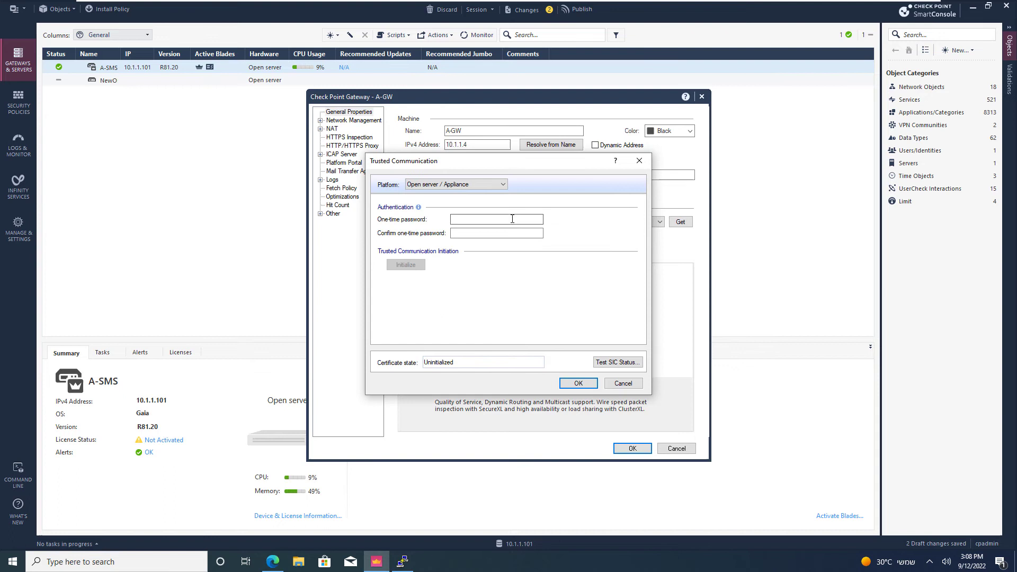
pyautogui.write('admin')
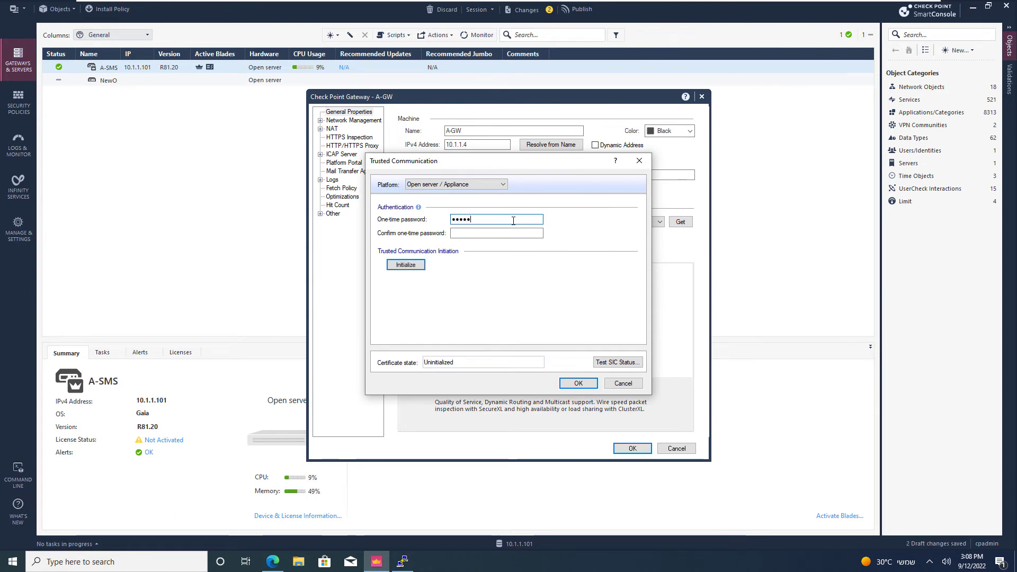
pyautogui.write('ad')
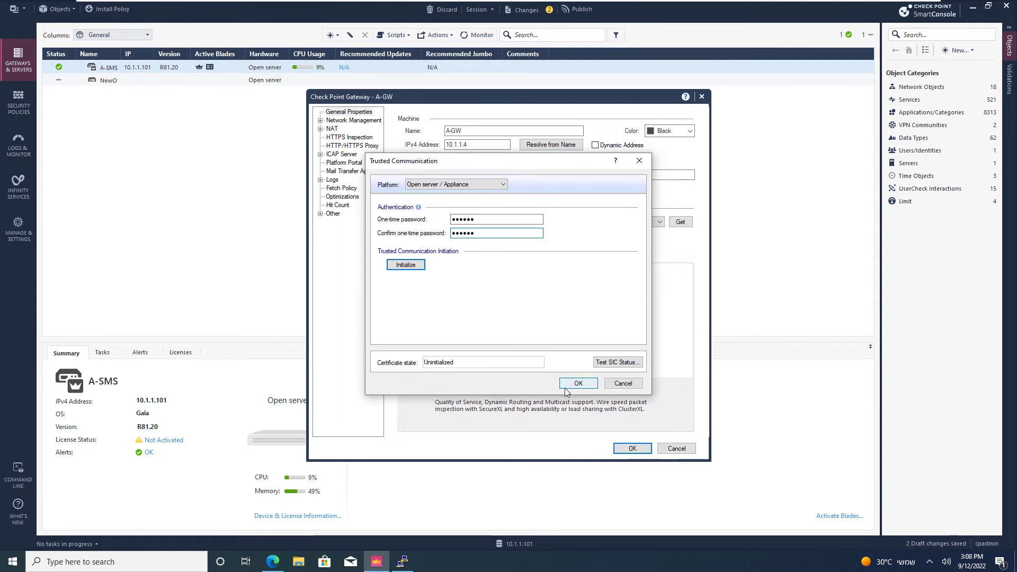
pyautogui.click(422, 266)
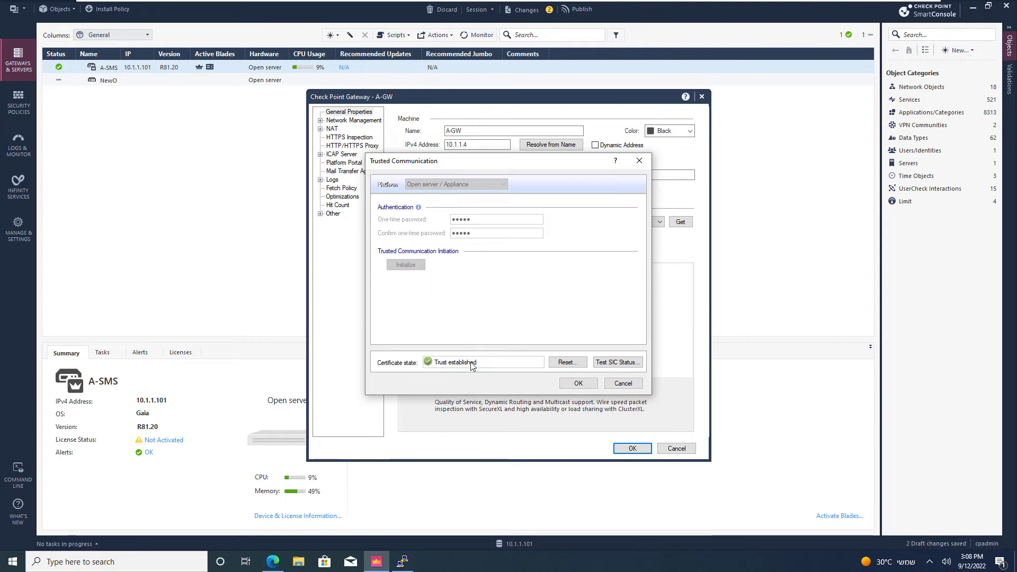
pyautogui.click(577, 383)
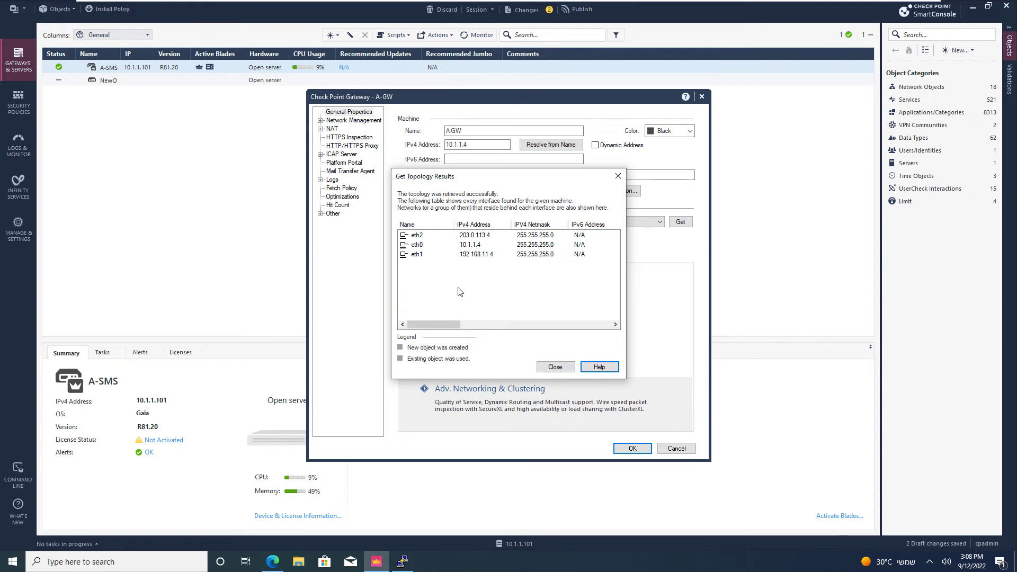
# - Dismiss the topology results and view A-GW's interfaces eth0, eth1, and External eth2
pyautogui.click(555, 367)
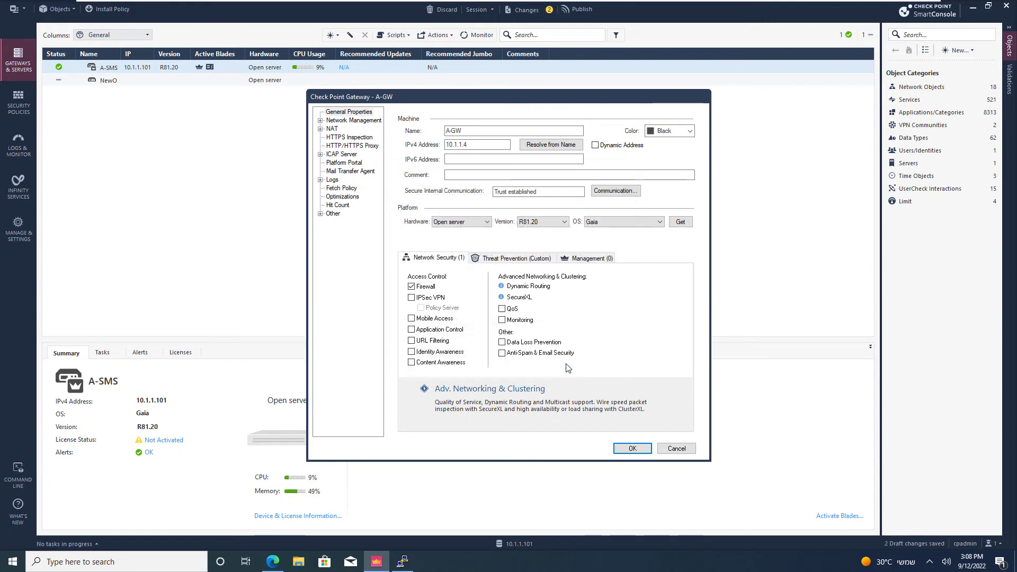
pyautogui.click(353, 121)
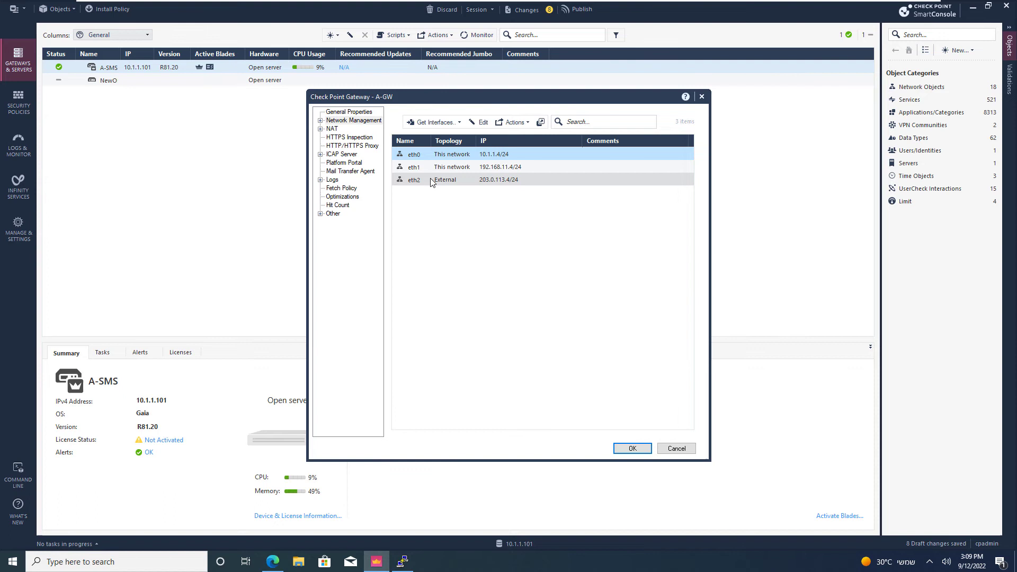
# - Review the NAT page, return to General Properties, and save the A-GW gateway object
pyautogui.click(333, 129)
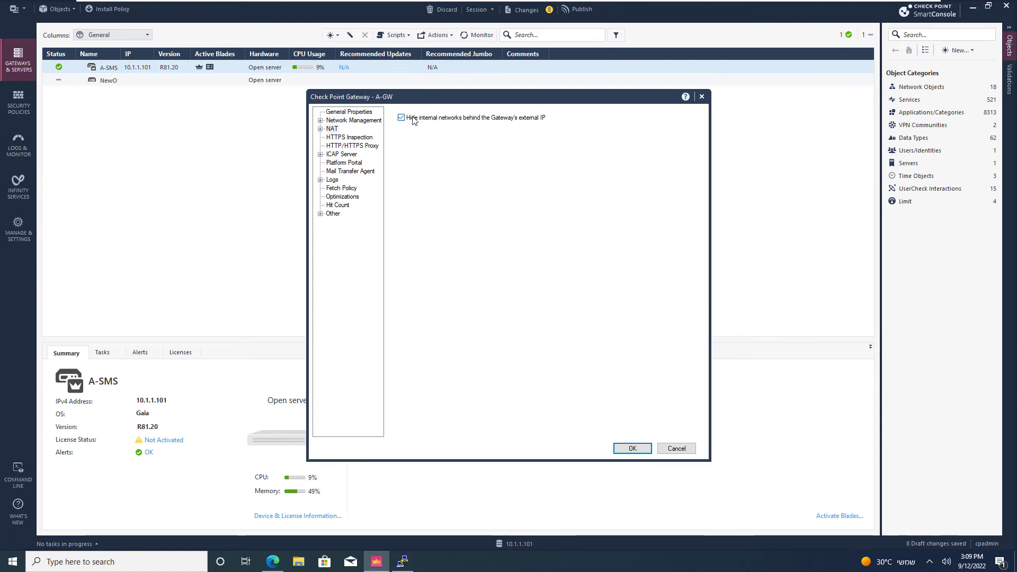
pyautogui.click(364, 112)
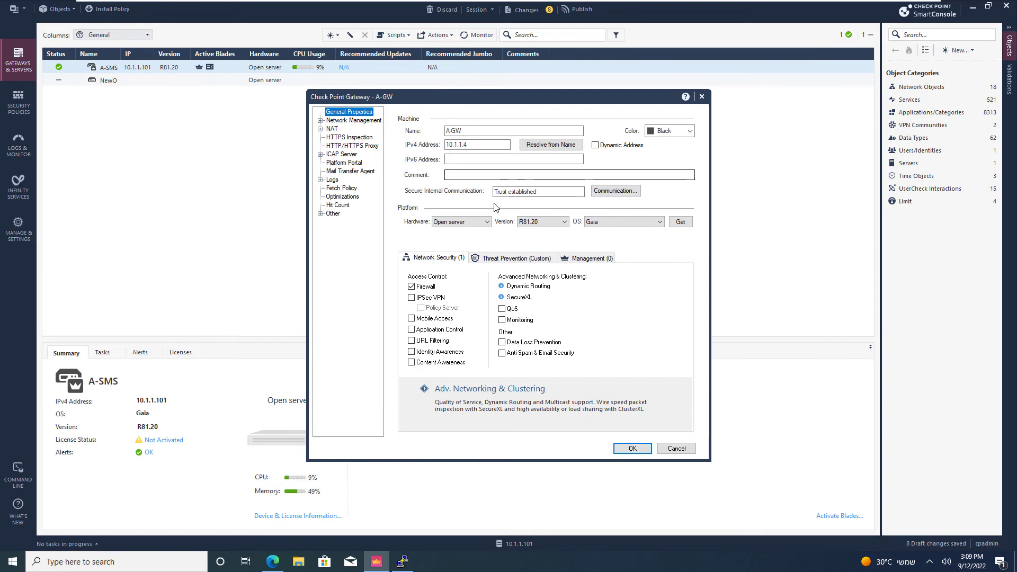
pyautogui.click(633, 449)
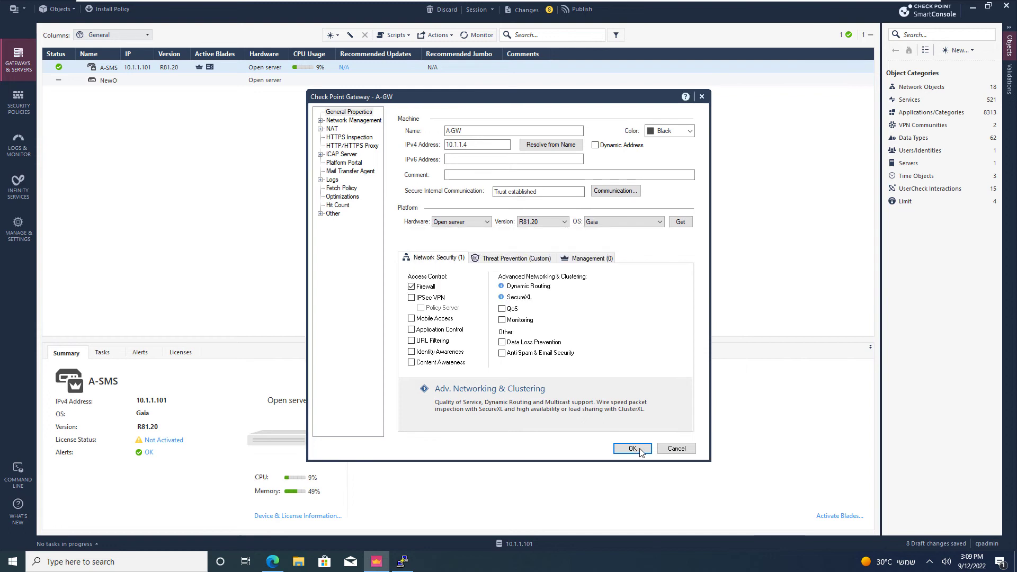
pyautogui.click(612, 440)
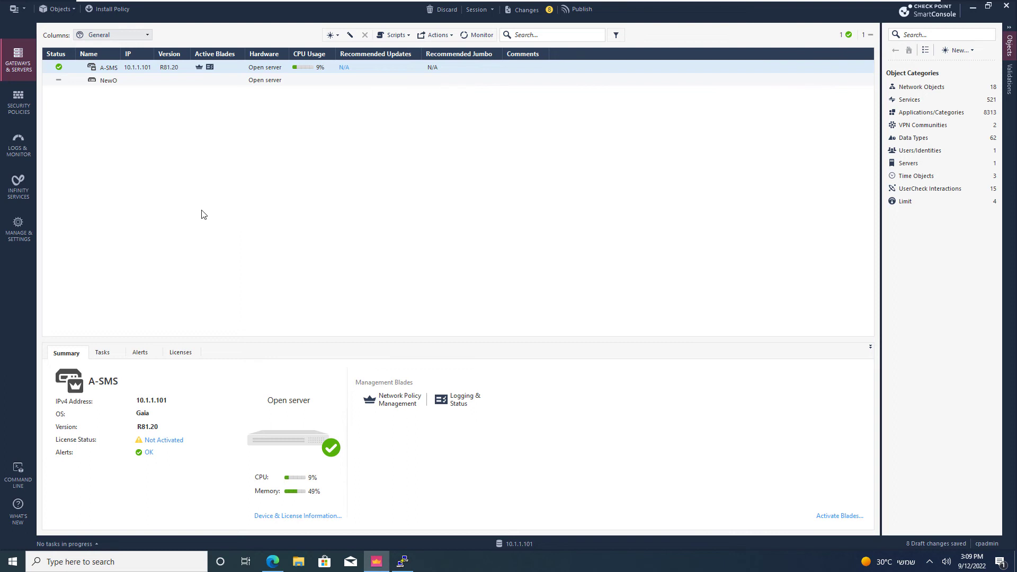
# - Switch to Security Policies to view the Access Control policy's default Cleanup rule
pyautogui.click(17, 106)
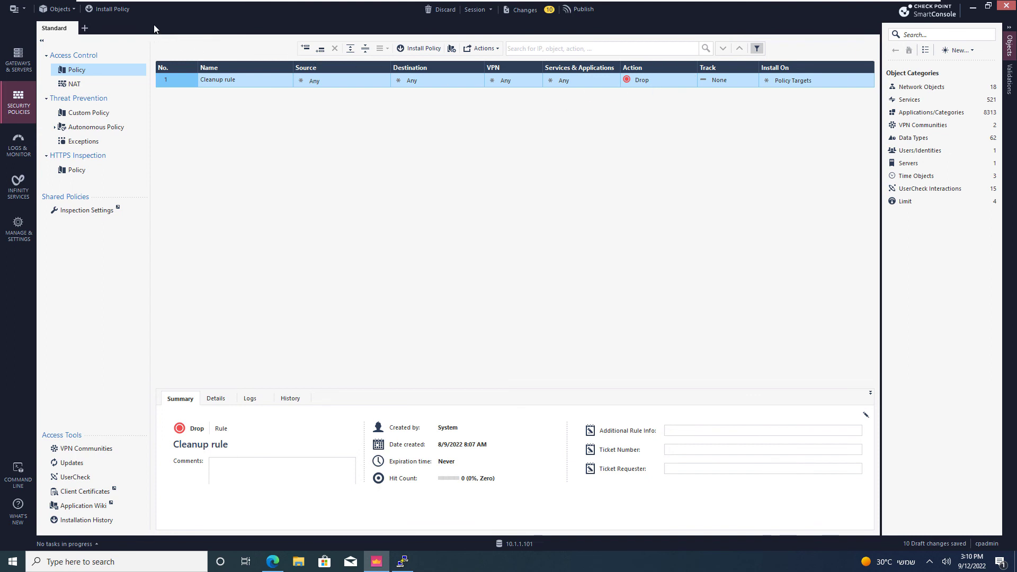
# - Publish the 10 draft changes, install the Standard policy on A-GW, and verify it succeeded
pyautogui.click(113, 10)
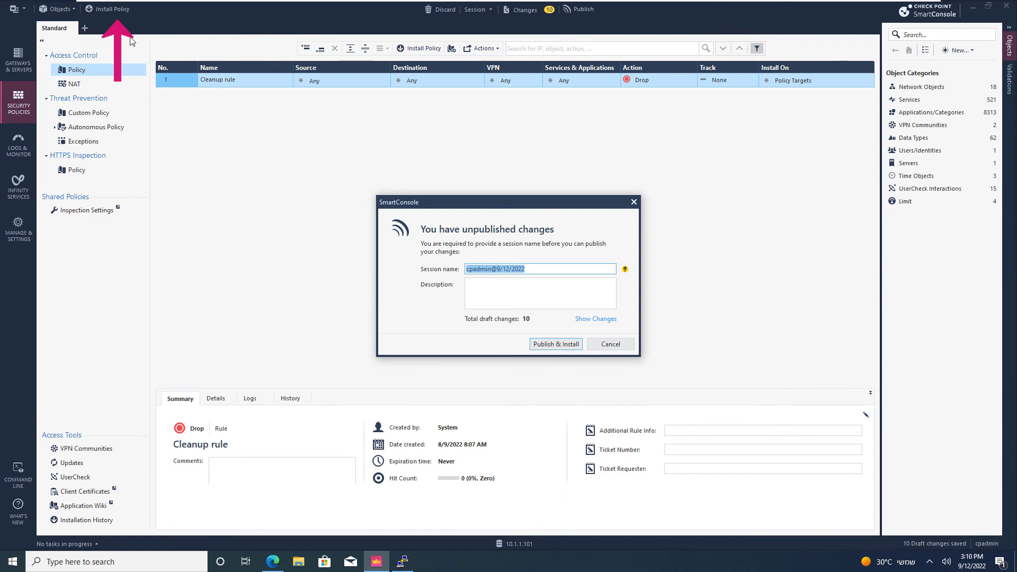
pyautogui.click(538, 345)
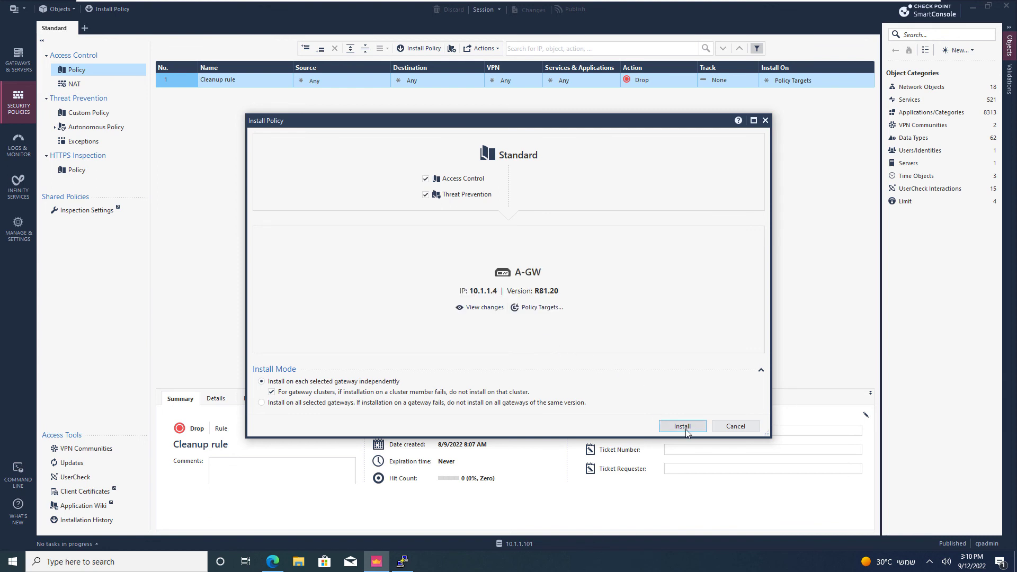
pyautogui.click(686, 429)
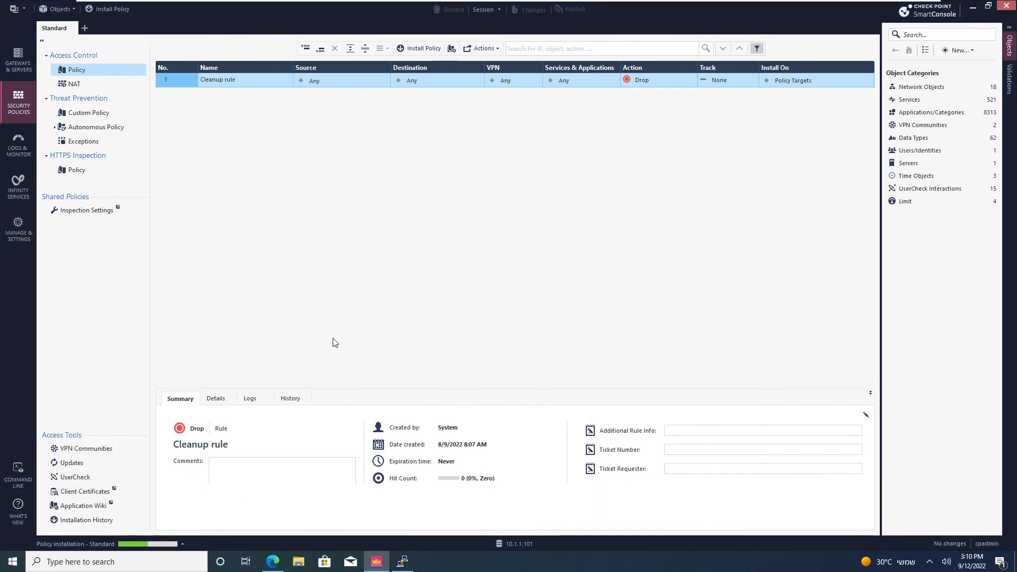
pyautogui.click(175, 514)
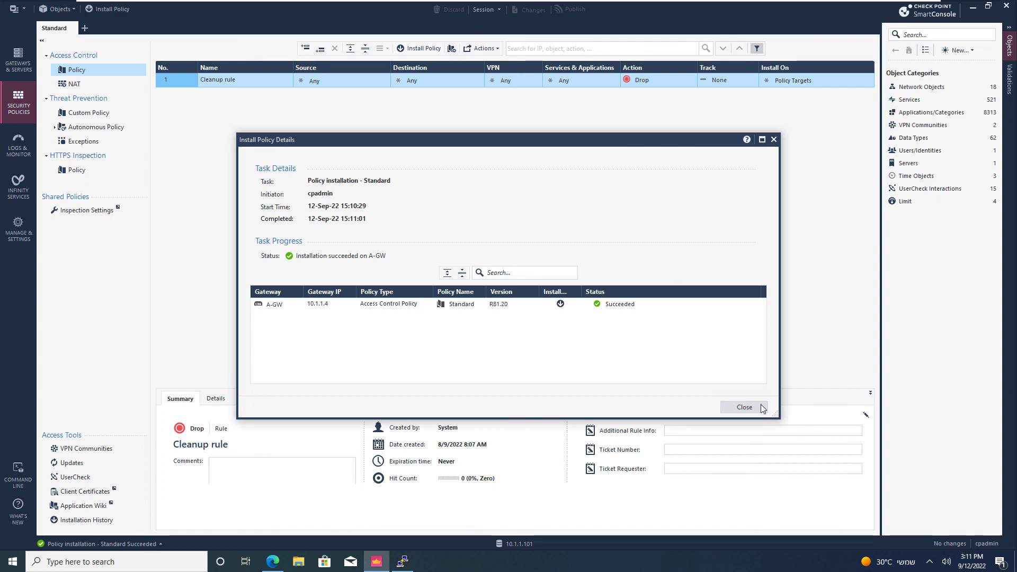
pyautogui.click(744, 407)
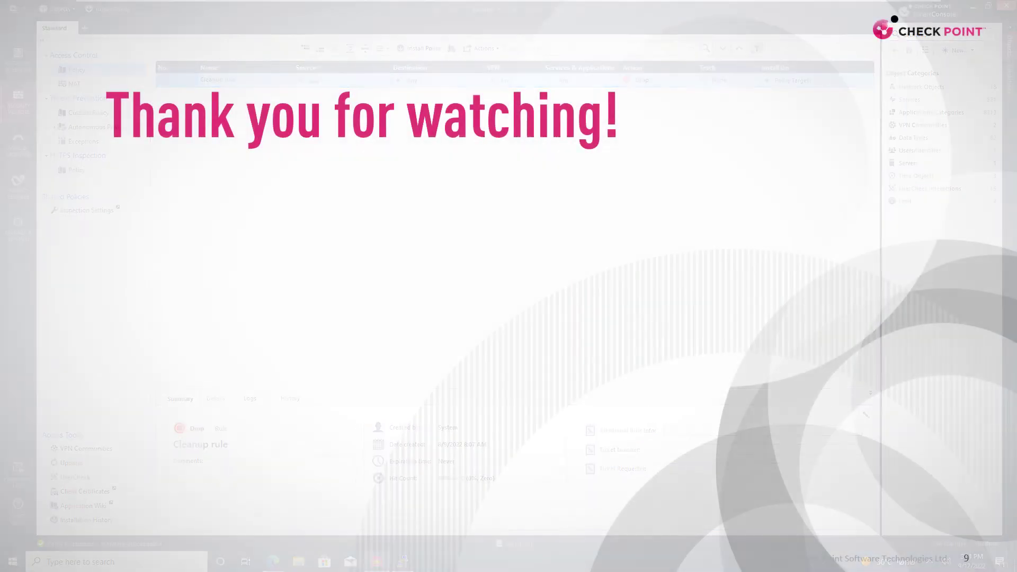